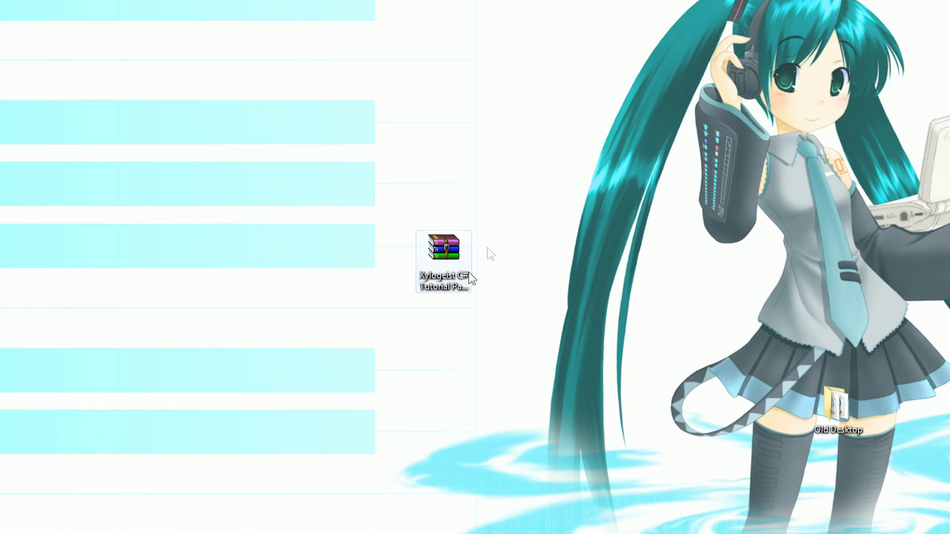
Open the tutorial package zip in WinRAR and dismiss the license reminder.
left_click_drag(539, 189, 362, 358)
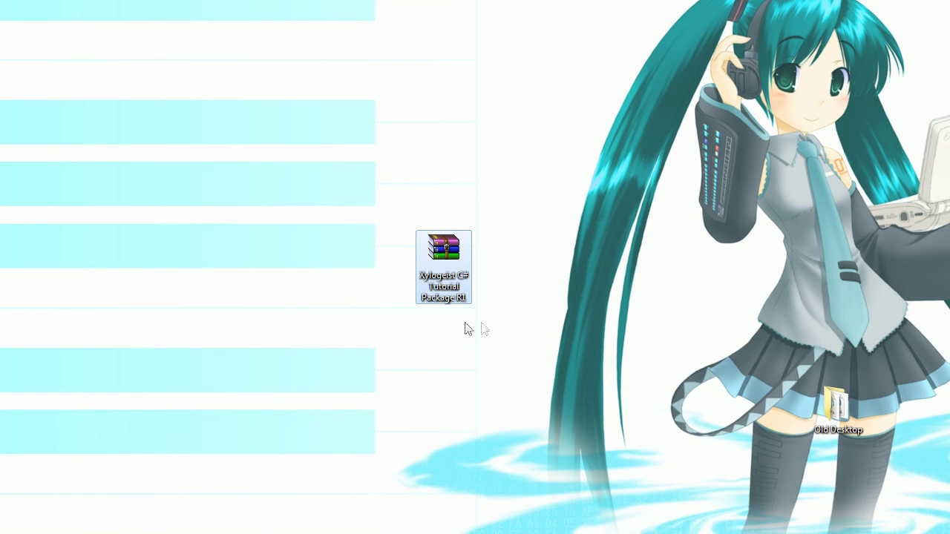
left_click(485, 327)
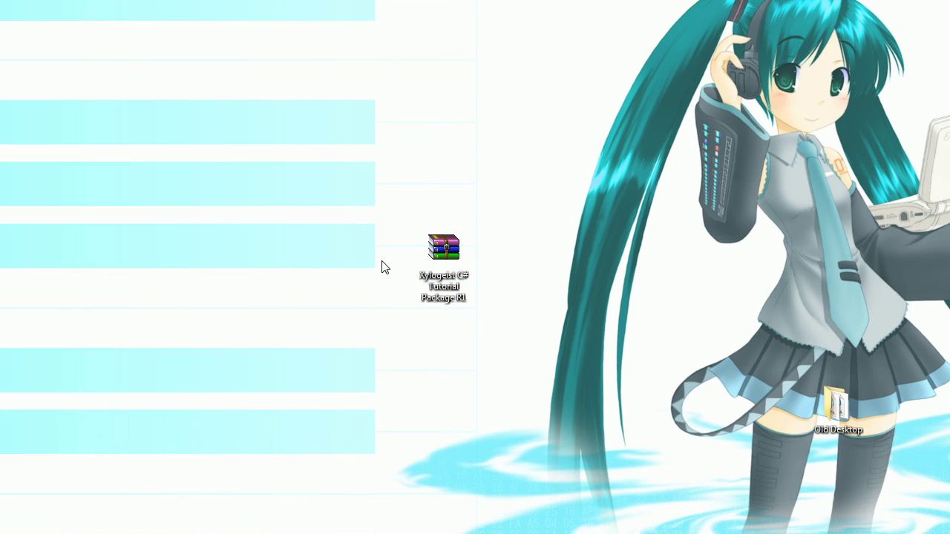
double_click(426, 273)
double_click(305, 214)
left_click(455, 294)
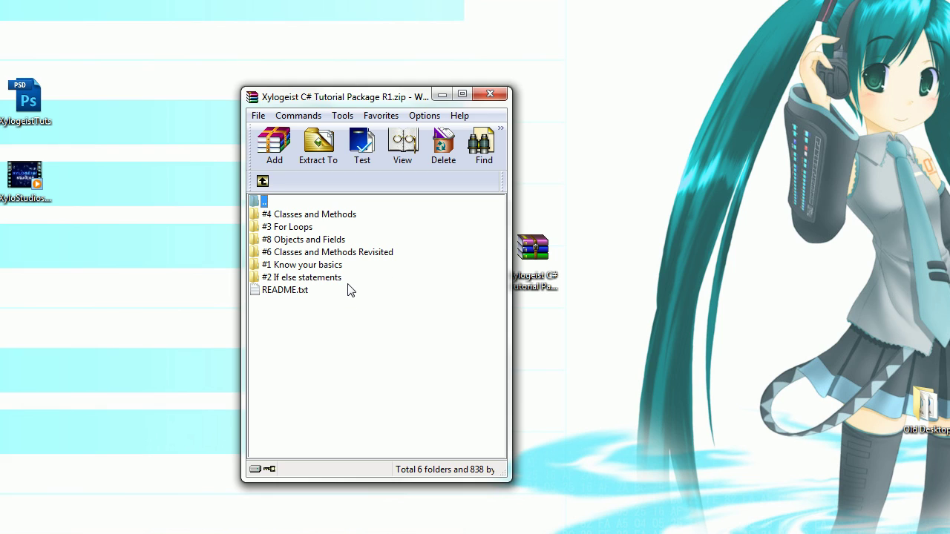
Browse into #4 Classes and Methods > Class Lesson2 > Debug and launch Class Lesson2.exe.
double_click(297, 214)
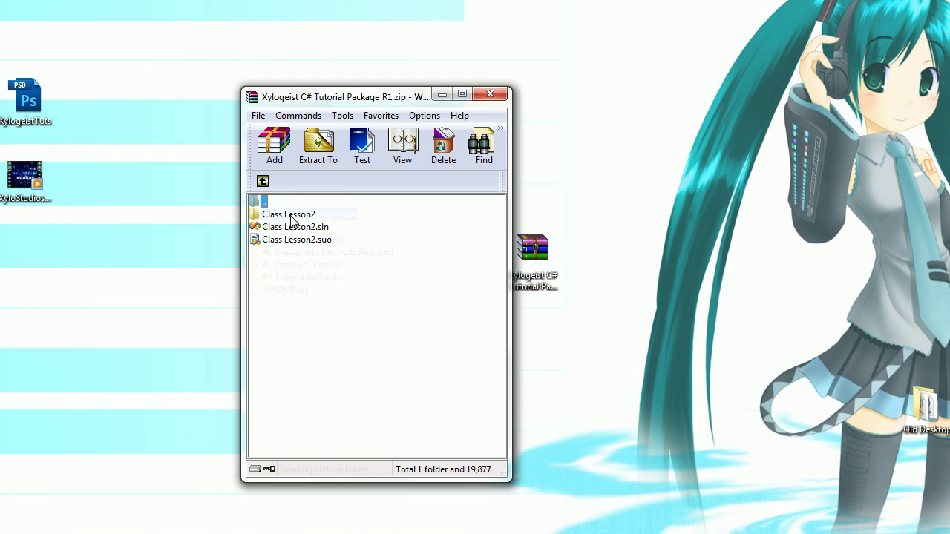
double_click(288, 214)
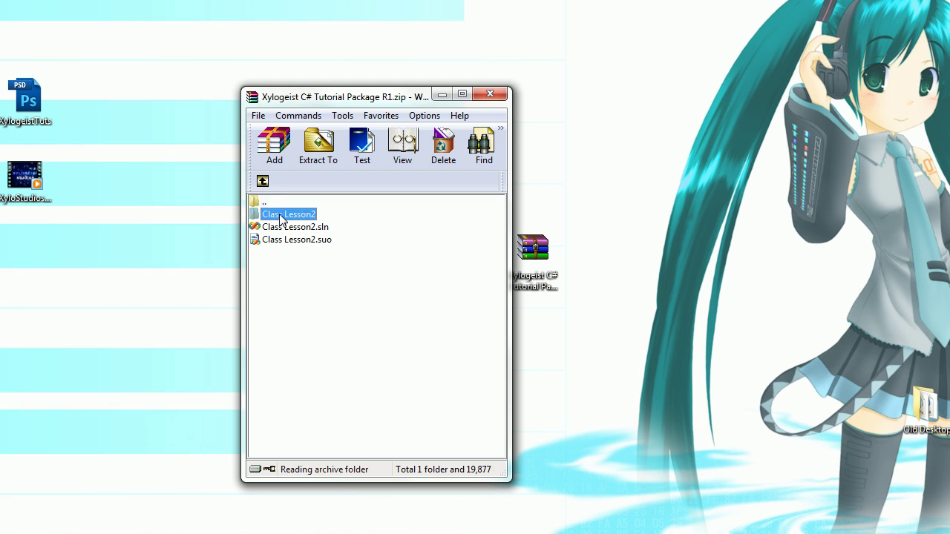
double_click(271, 227)
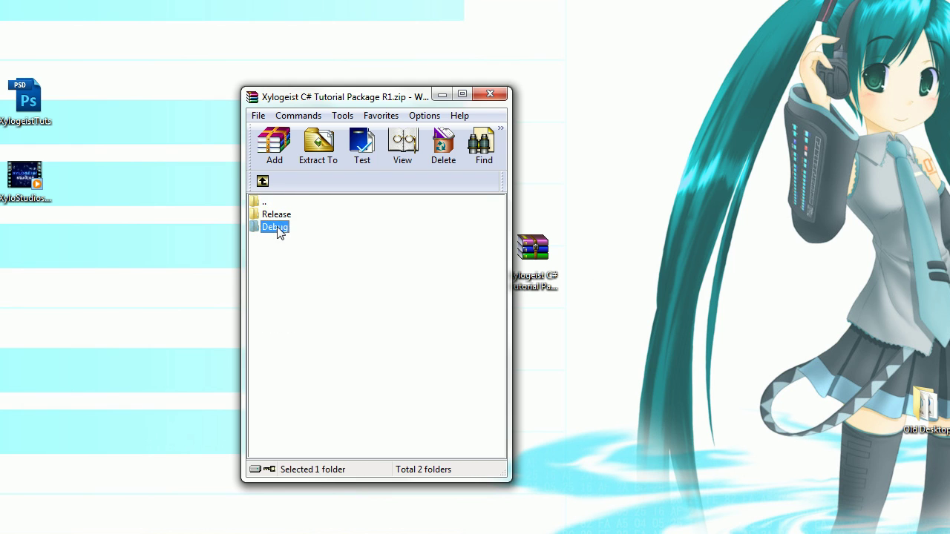
double_click(275, 227)
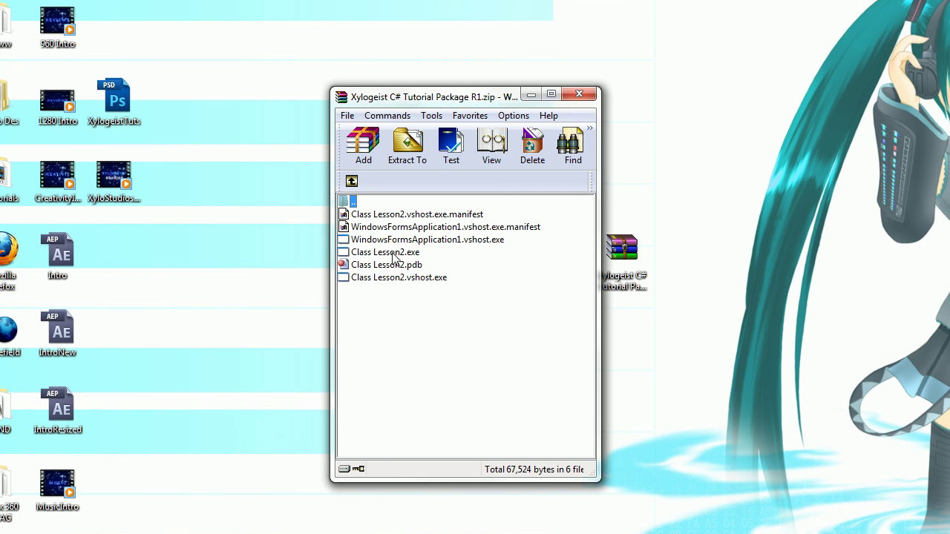
double_click(393, 252)
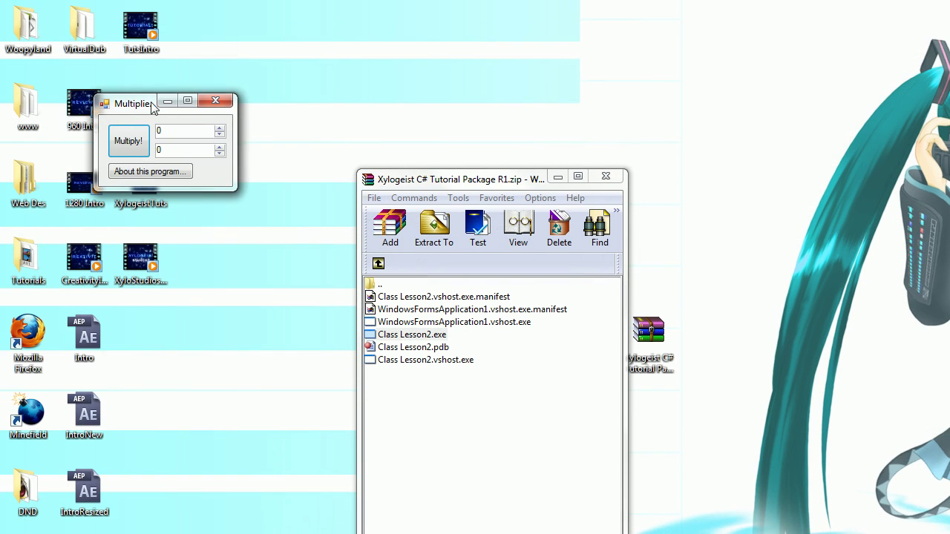
Move and close the Multiplier window, then climb back up through the folders toward the archive root.
mouse_move(108, 21)
left_mouse_down()
mouse_move(557, 267)
mouse_move(321, 267)
left_mouse_up()
left_click(423, 264)
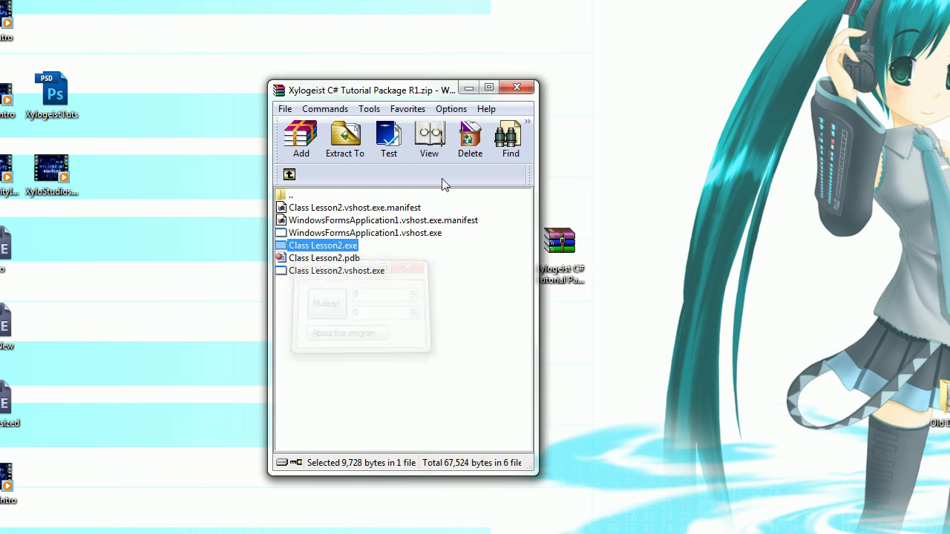
left_click(288, 176)
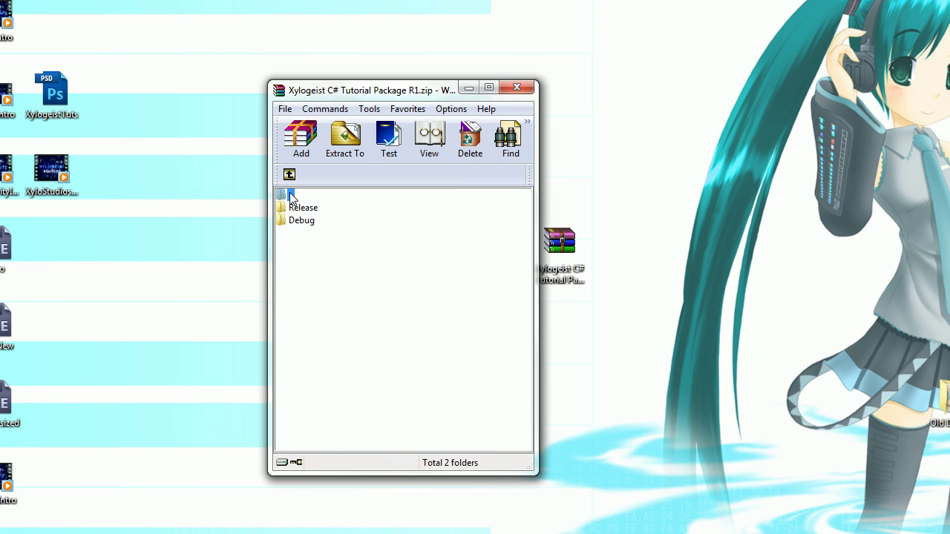
double_click(289, 195)
double_click(286, 195)
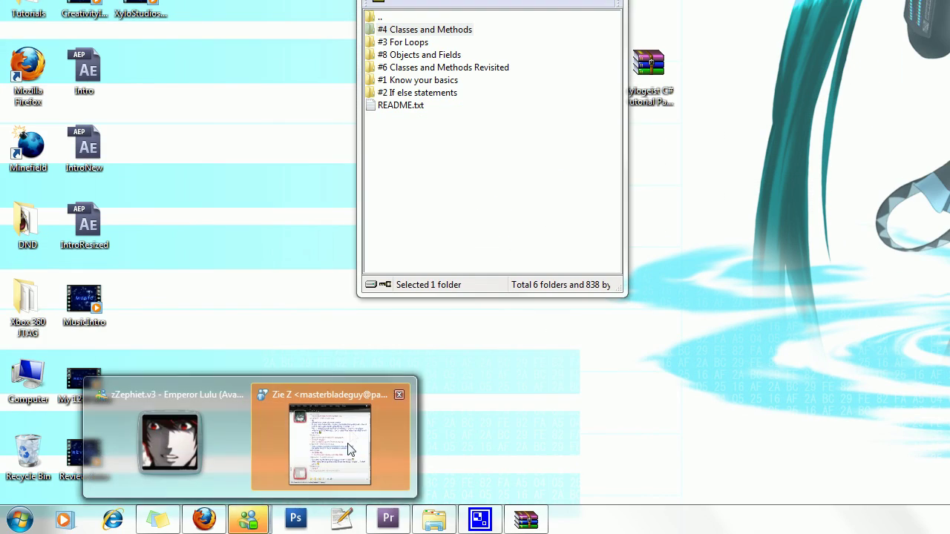
left_click(256, 520)
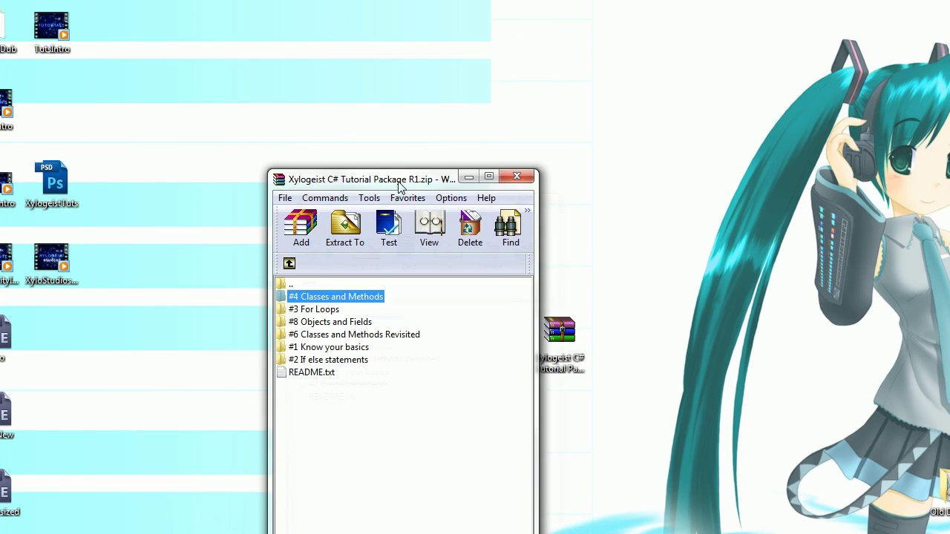
Move the WinRAR window aside, then select and deselect the tutorial package icon on the desktop.
left_click_drag(401, 182, 690, 367)
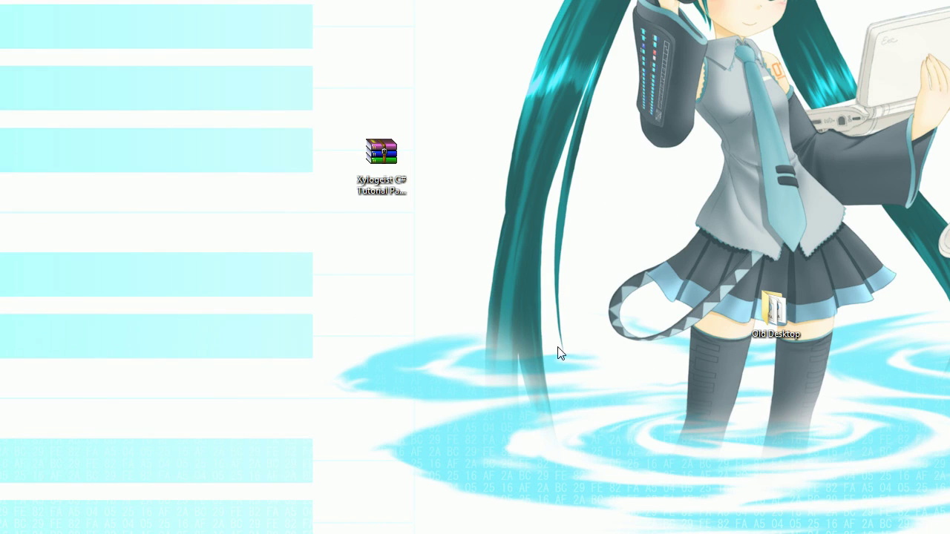
left_click(376, 180)
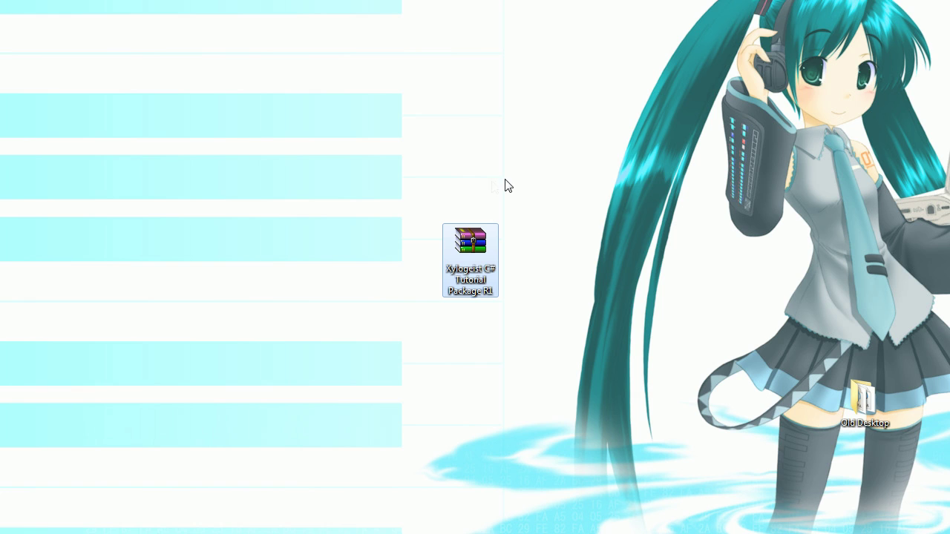
left_click(483, 182)
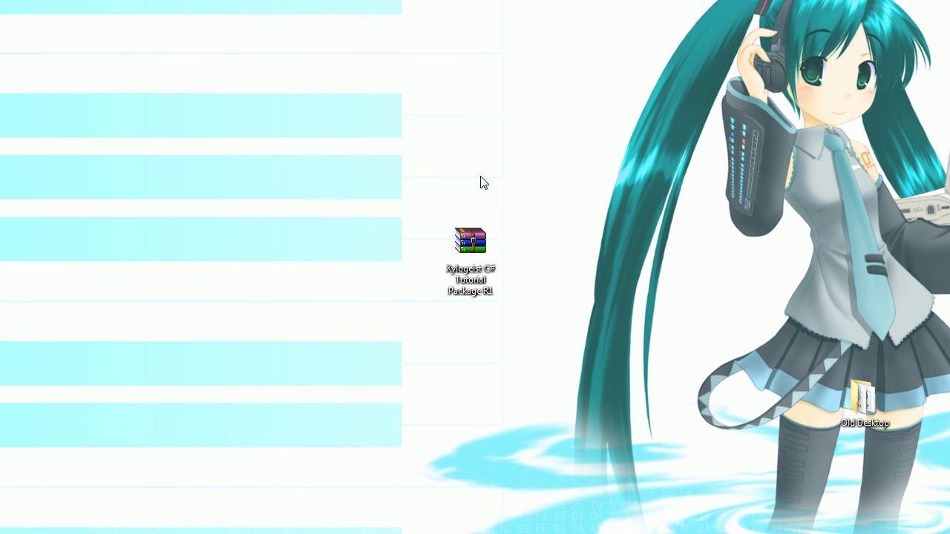
left_click_drag(558, 161, 379, 371)
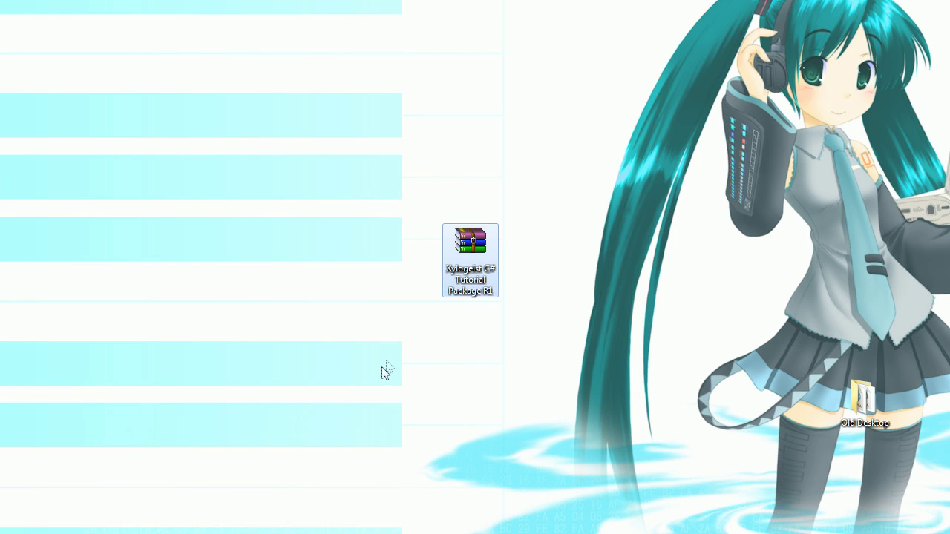
left_click(391, 233)
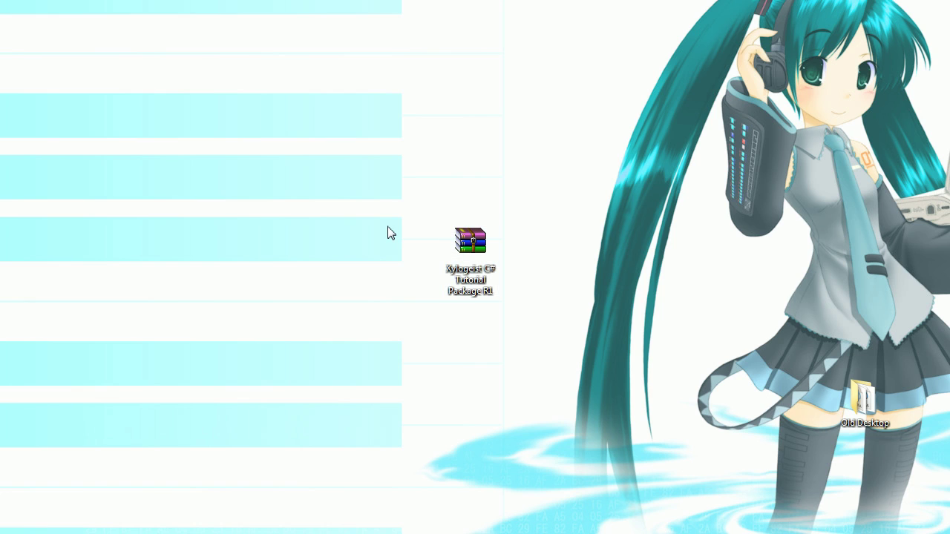